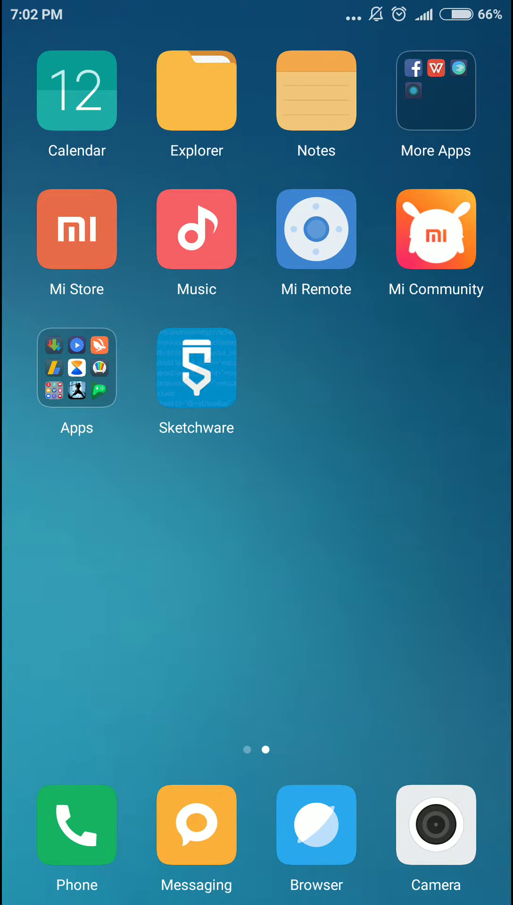
- Create a Sketchware project with package com.distro.savedata, project name SaveData and app name SaveData
click(197, 367)
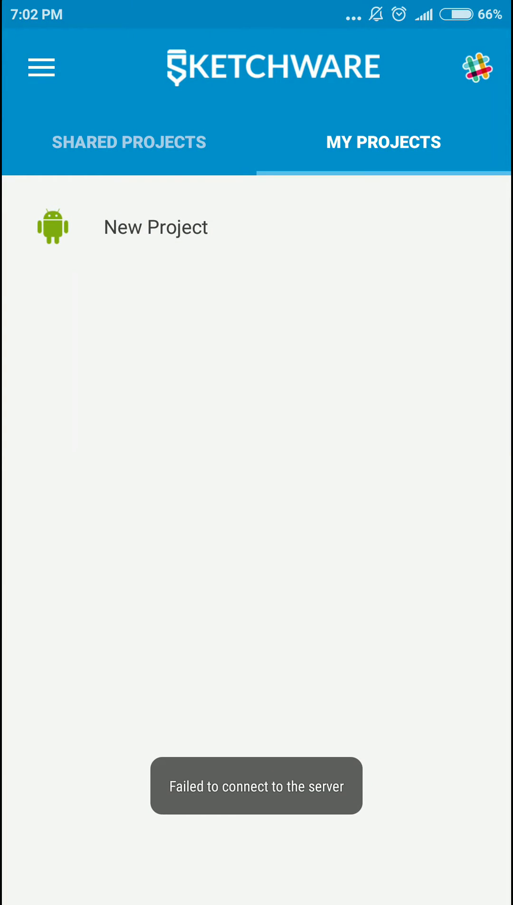
click(145, 224)
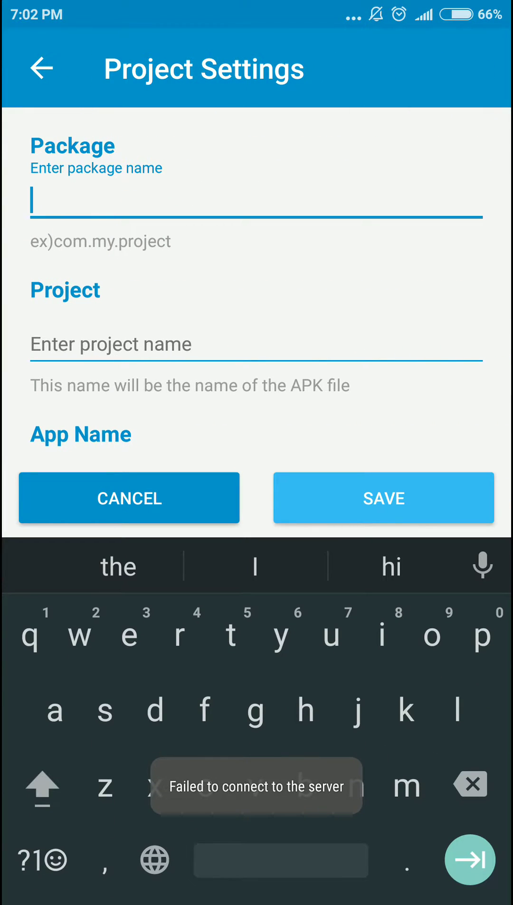
text(c)
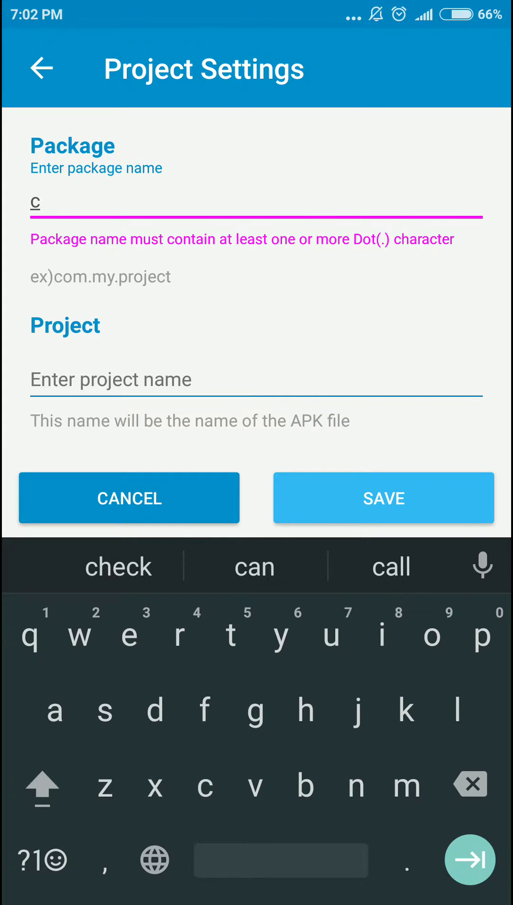
text(om.distro.savedata)
key(Tab)
text(Saved)
click(255, 567)
key(BackSpace)
scroll(256, 283, down, 3)
click(256, 305)
text(Savd)
click(255, 567)
key(BackSpace)
- Open the project and place an EditText with a Button beneath it on main.xml
click(470, 859)
click(383, 866)
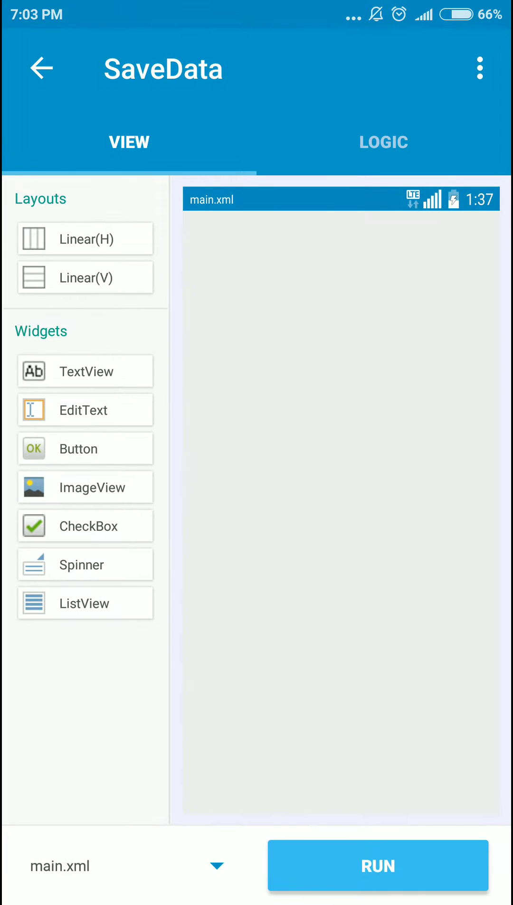
drag(84, 410, 283, 261)
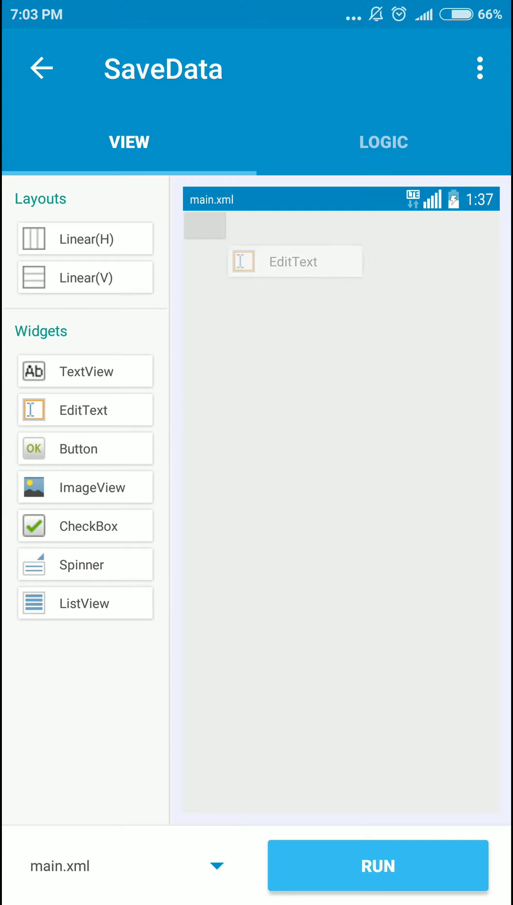
drag(3, 450, 221, 263)
- Change button1's text from Button to Save
click(145, 781)
click(106, 783)
click(319, 655)
scroll(256, 494, down, 10)
click(219, 327)
key(BackSpace)
key(BackSpace)
key(BackSpace)
text(Save)
click(413, 382)
click(378, 866)
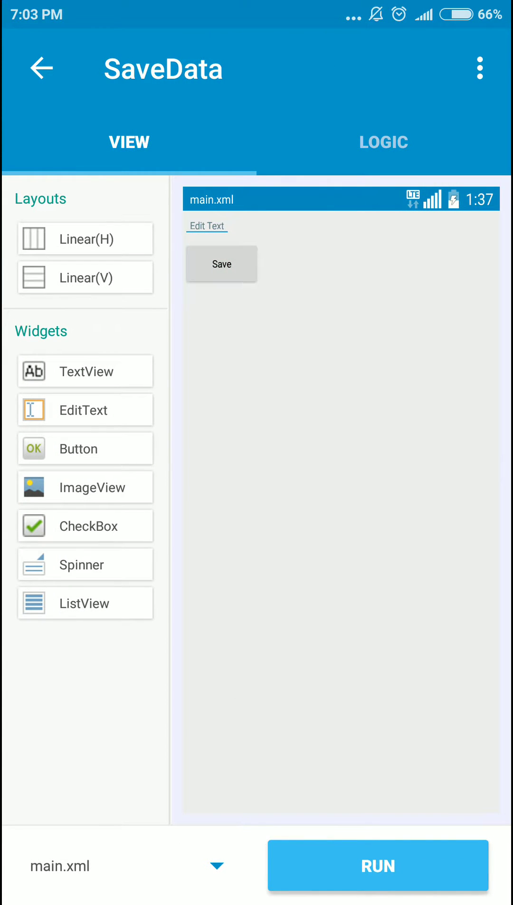
click(383, 142)
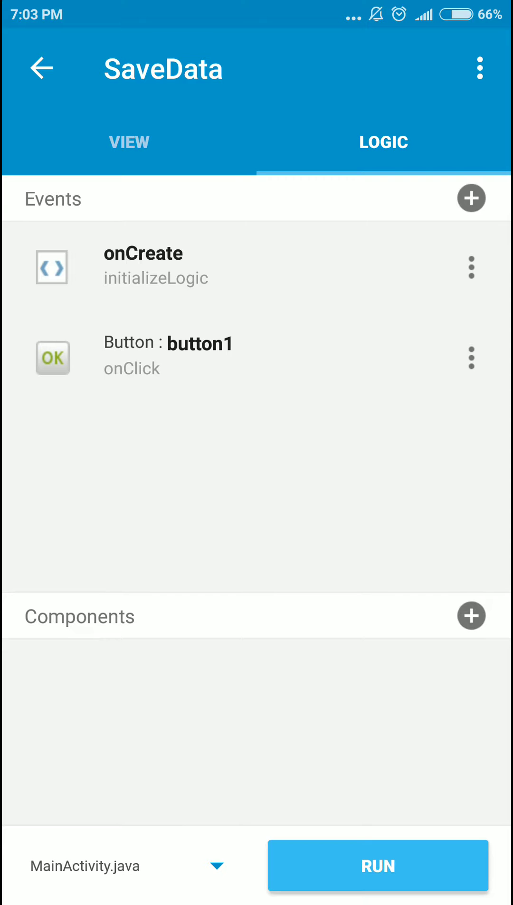
- Add a File (Shared Preference) component named settings with file name settings
click(471, 616)
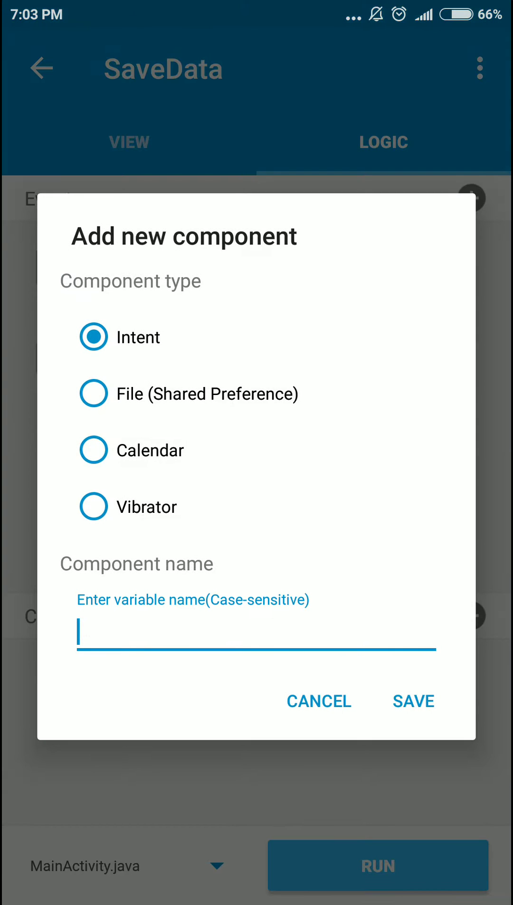
click(93, 393)
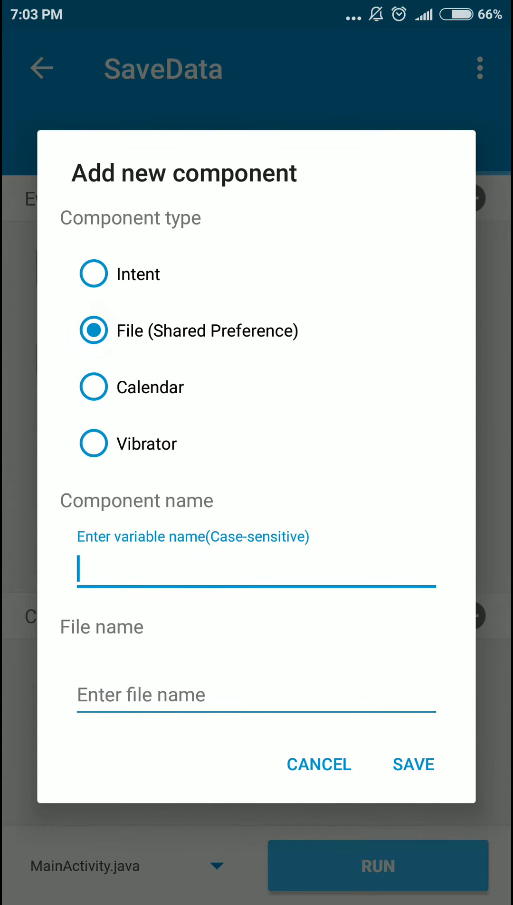
click(254, 569)
text(settings)
click(469, 858)
click(212, 695)
text(settings)
click(470, 859)
click(412, 763)
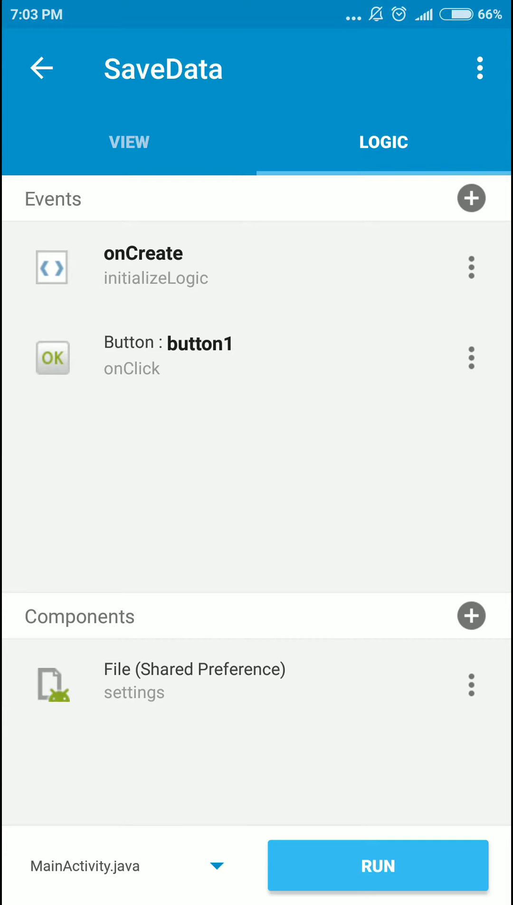
- In button1 onClick, add a File setData block whose value is edittext1's getText
click(167, 355)
click(448, 842)
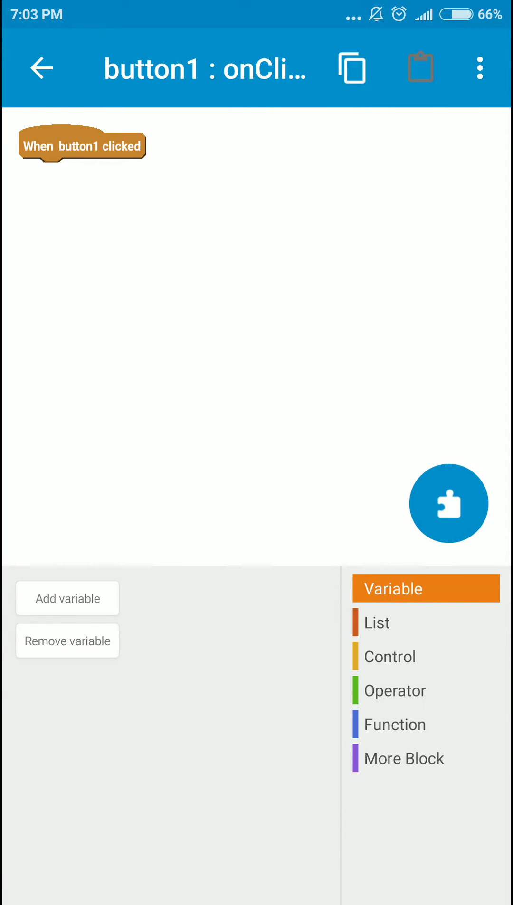
click(394, 724)
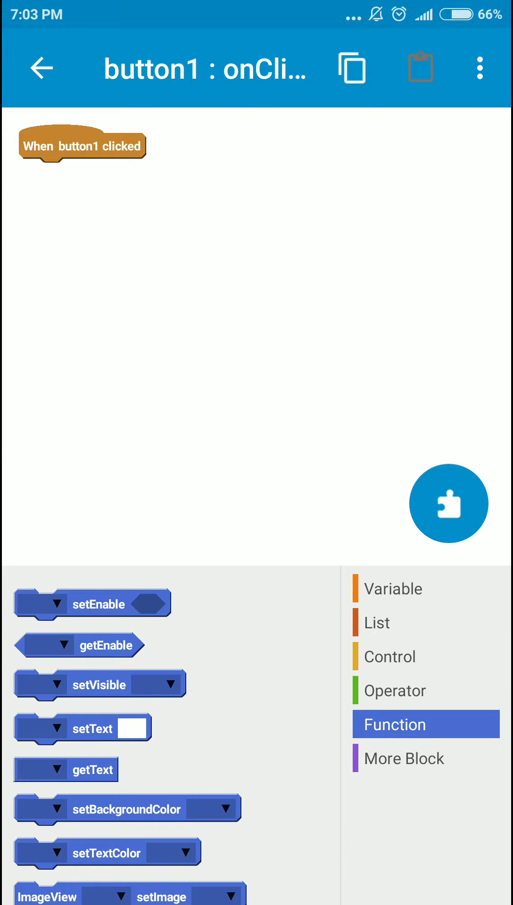
scroll(169, 736, down, 15)
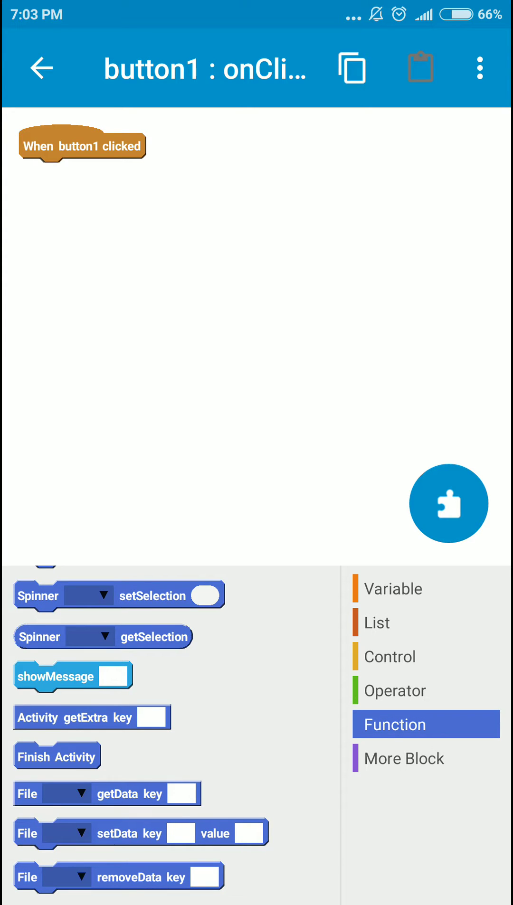
mouse_move(29, 832)
mouse_down()
mouse_move(40, 636)
mouse_move(32, 174)
mouse_up()
scroll(170, 735, up, 10)
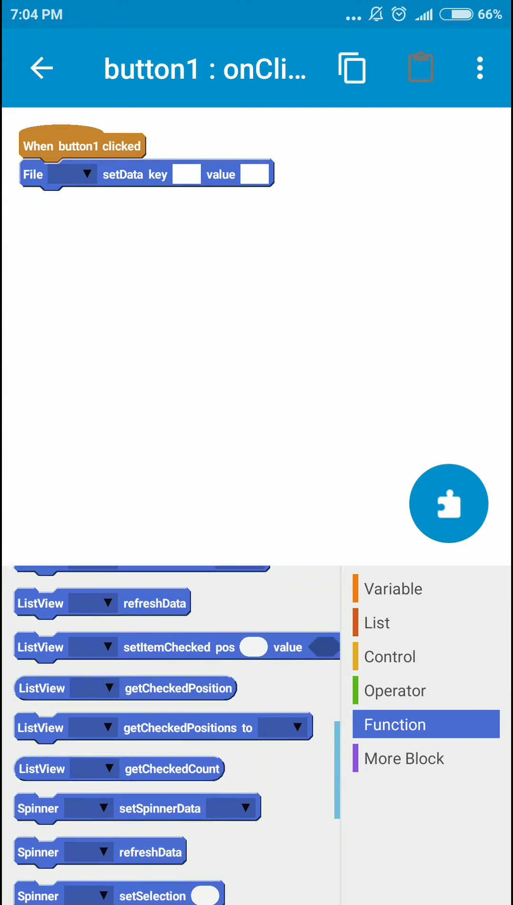
scroll(170, 735, up, 3)
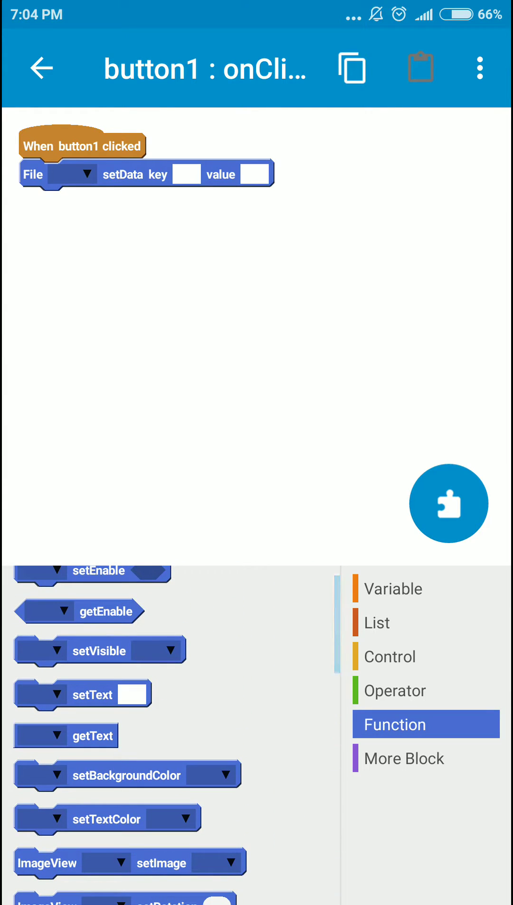
drag(3, 741, 3, 741)
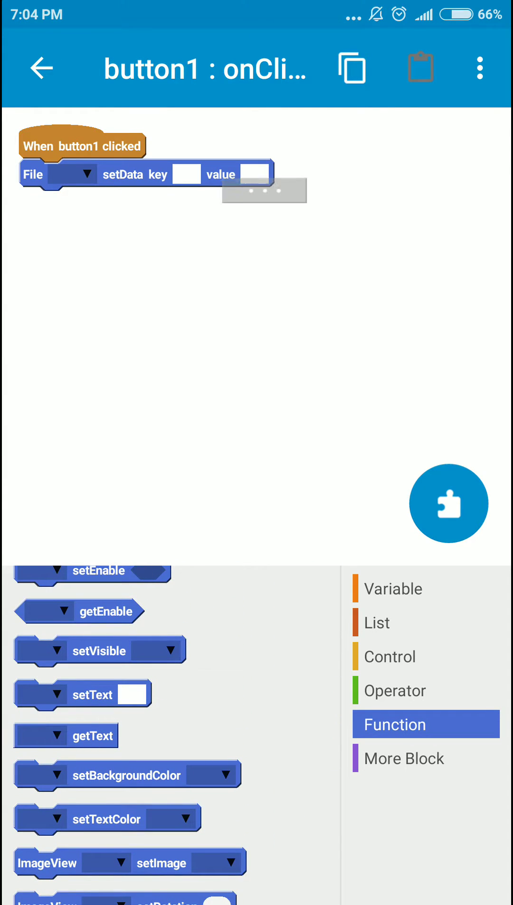
drag(56, 736, 263, 189)
click(266, 177)
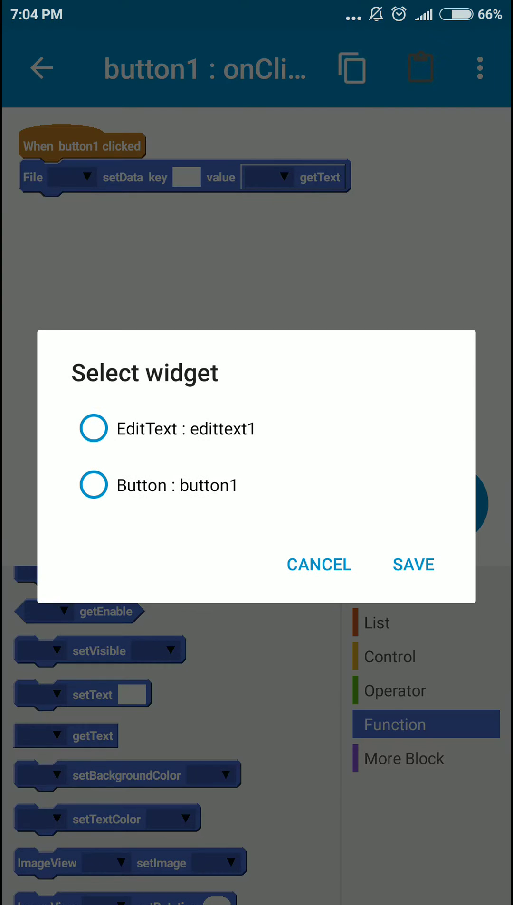
click(93, 428)
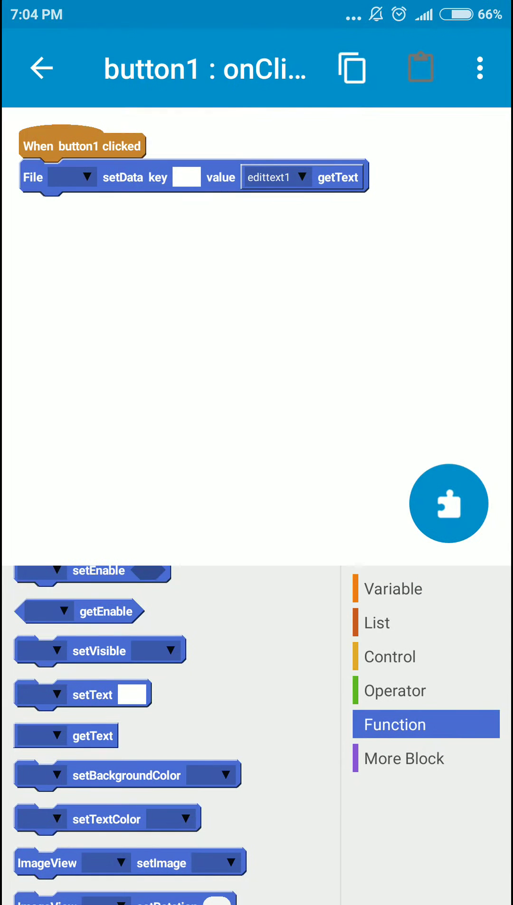
- Set the setData block's key to val and its file to settings
click(187, 177)
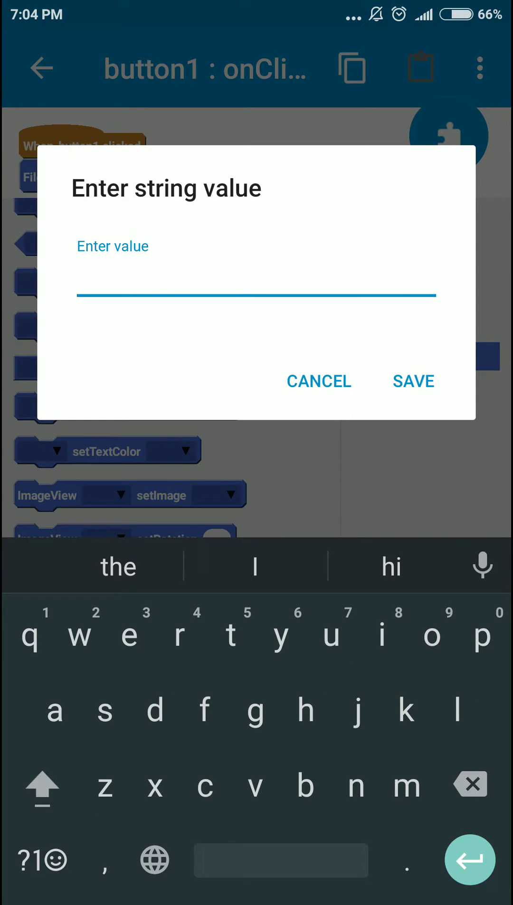
text(val)
click(413, 381)
click(71, 177)
click(93, 457)
click(412, 536)
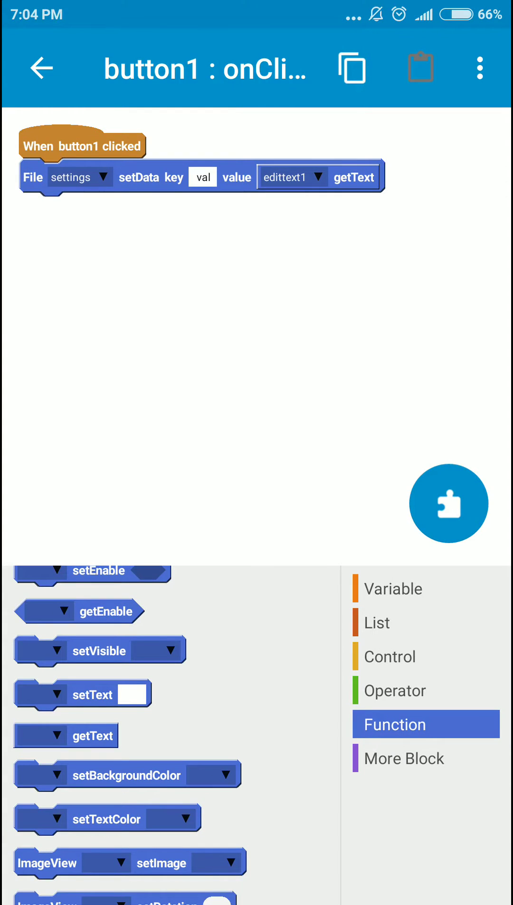
scroll(169, 735, down, 10)
- Add a showMessage block reading "Data Saved" below setData
mouse_move(55, 734)
mouse_down()
mouse_move(161, 422)
mouse_move(85, 212)
mouse_up()
click(118, 208)
text(Data Saved)
click(413, 381)
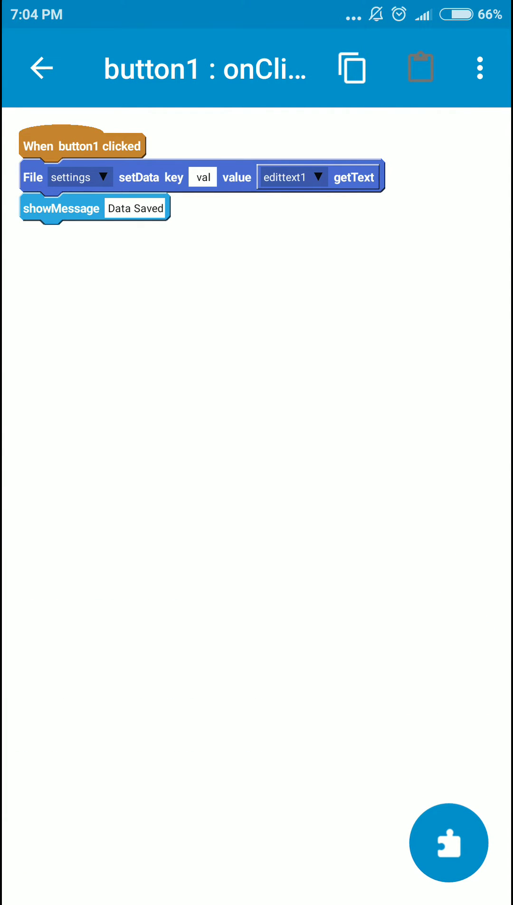
click(41, 68)
click(141, 258)
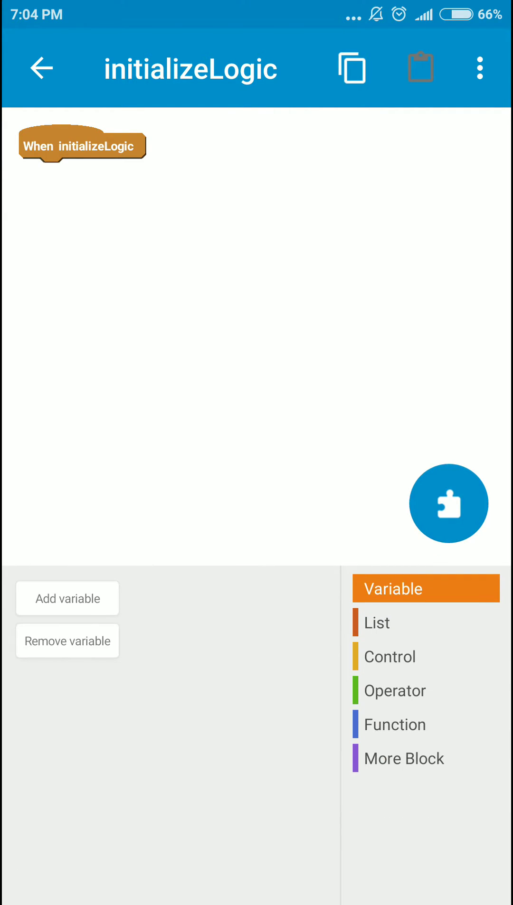
- Place a File getData block and add a setText block for edittext1 under initializeLogic
click(394, 723)
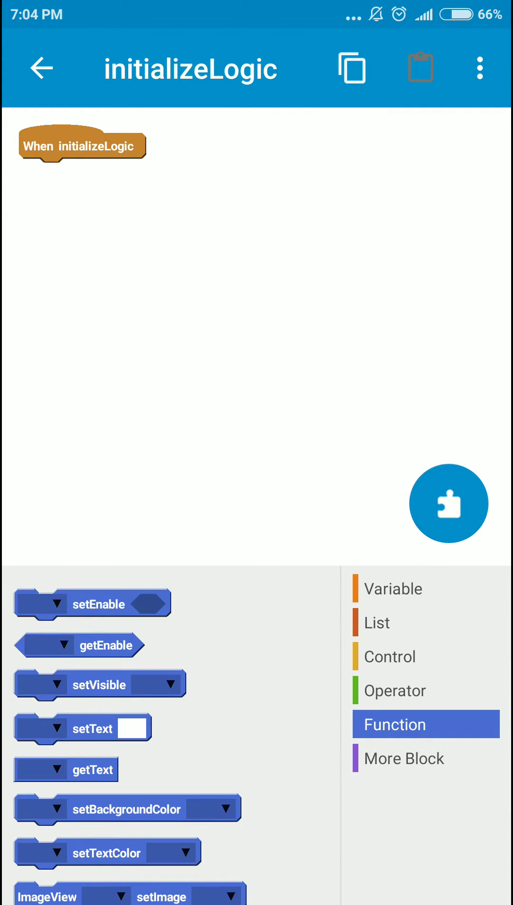
scroll(170, 735, down, 5)
scroll(170, 735, down, 5)
scroll(170, 735, down, 5)
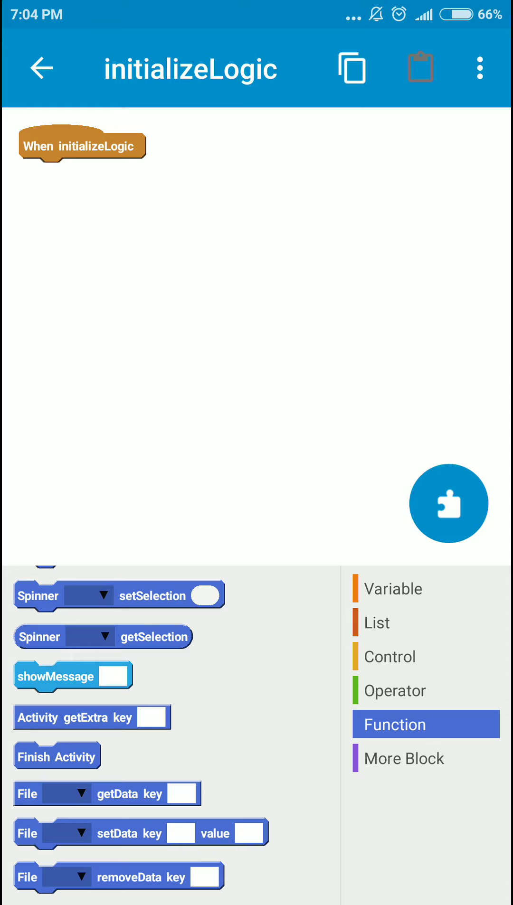
drag(59, 793, 226, 363)
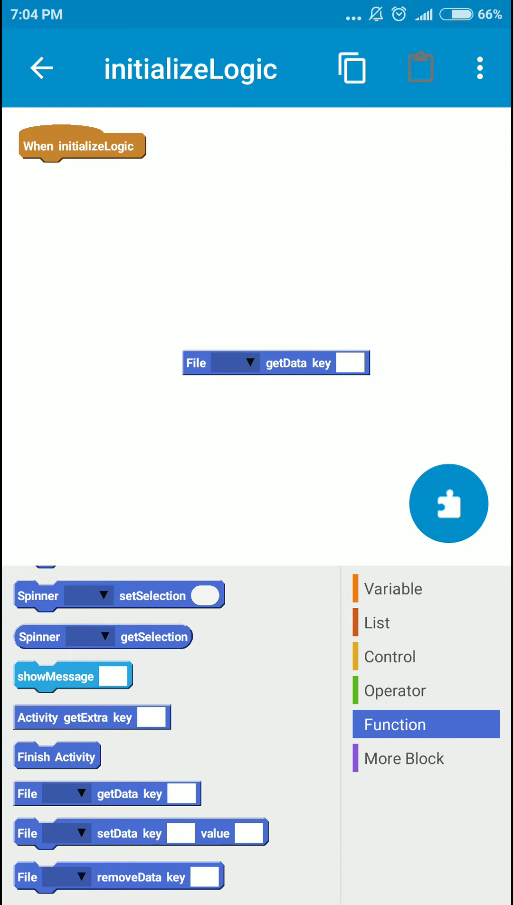
scroll(170, 735, up, 10)
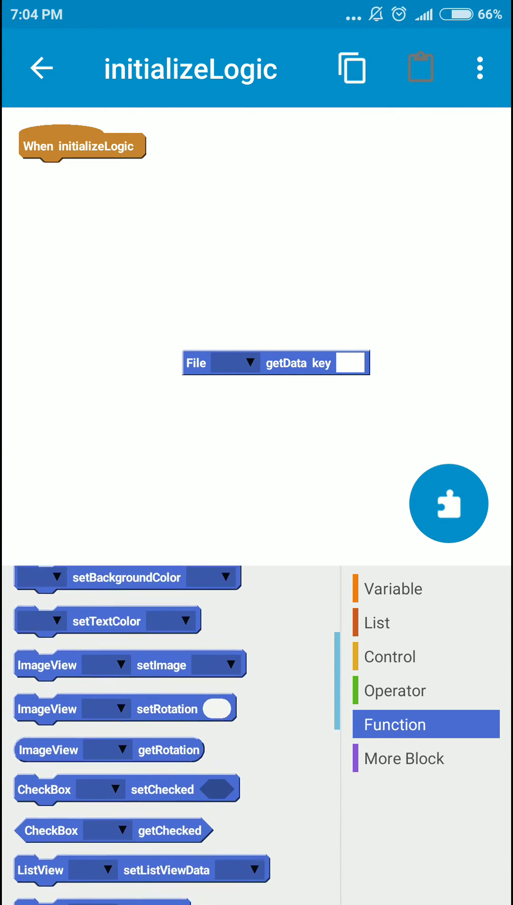
drag(91, 728, 99, 184)
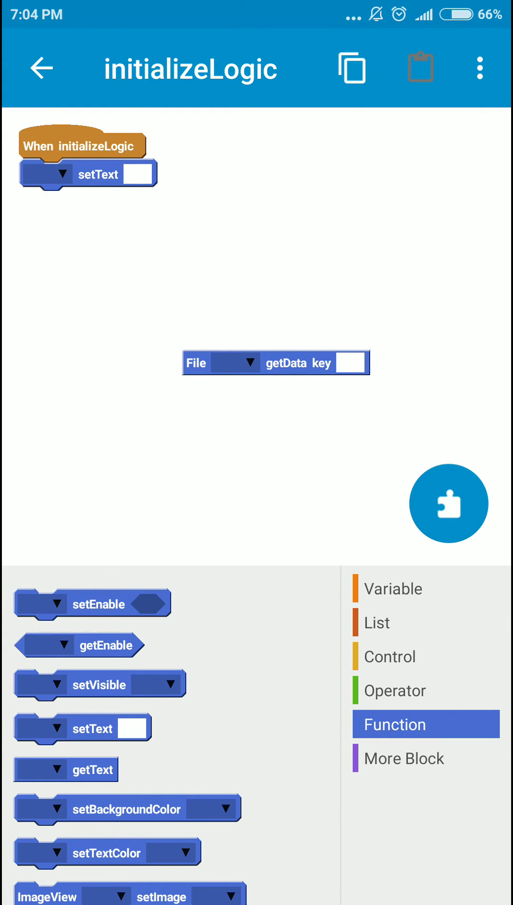
click(42, 173)
click(91, 427)
click(414, 564)
- Point getData at settings with key val and plug it into edittext1's setText
click(233, 362)
click(93, 454)
click(414, 535)
click(366, 363)
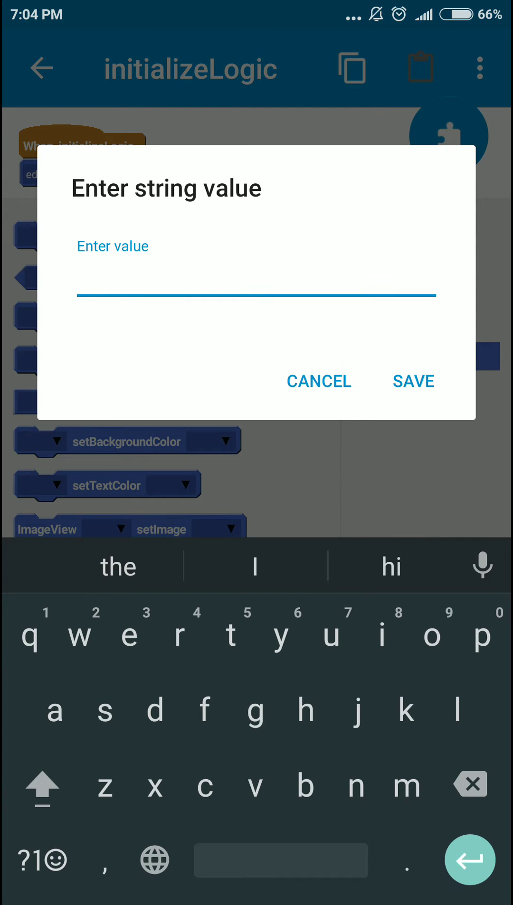
text(val)
click(413, 381)
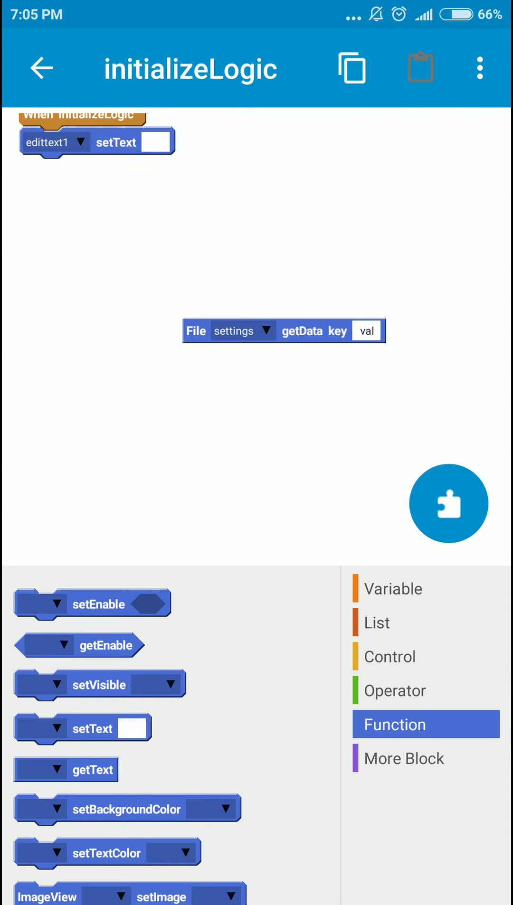
drag(198, 363, 158, 176)
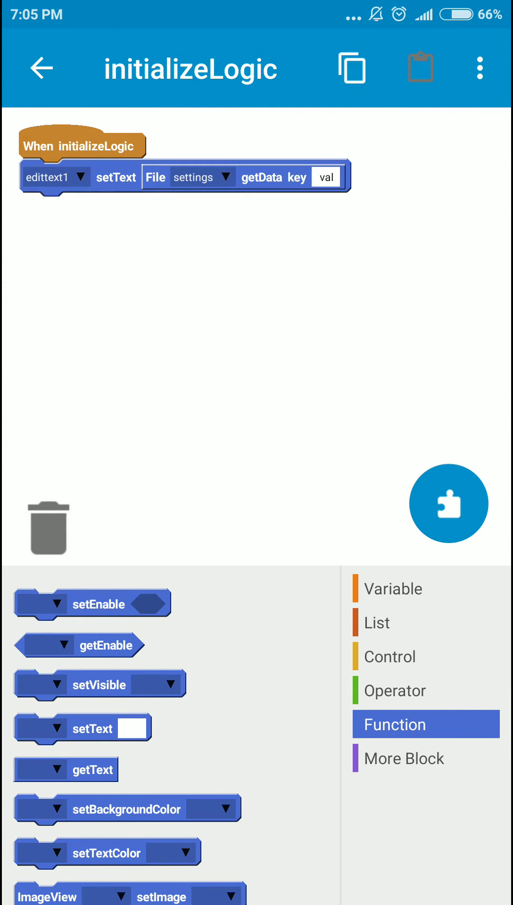
click(448, 503)
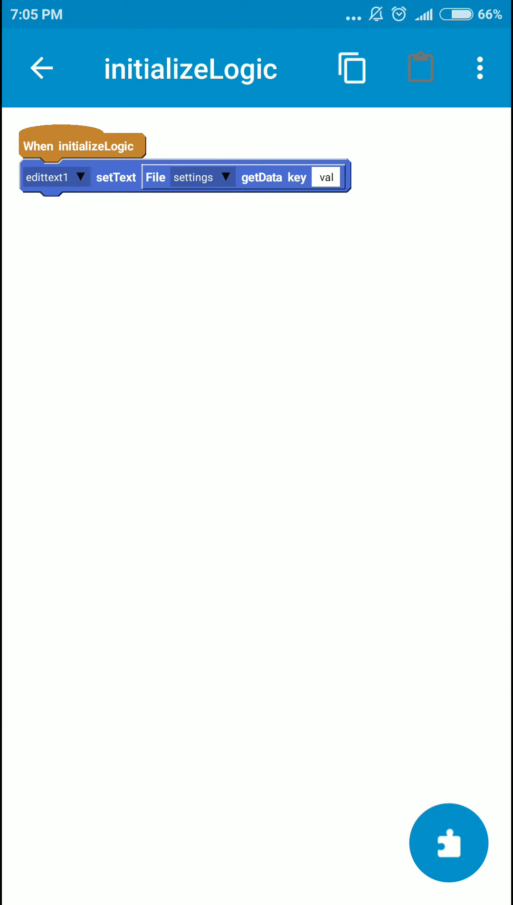
click(42, 67)
- Build and install SaveData, then enter text in its field, save it, and clear the field
click(377, 865)
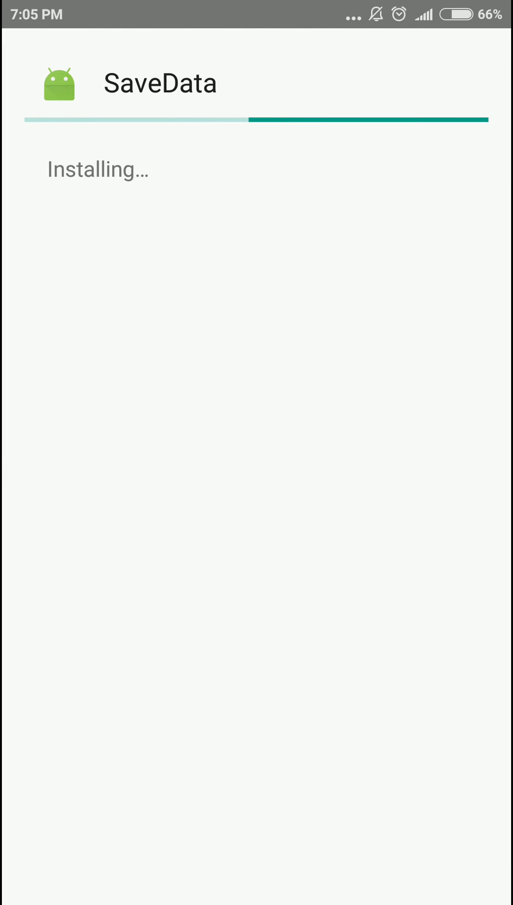
click(383, 871)
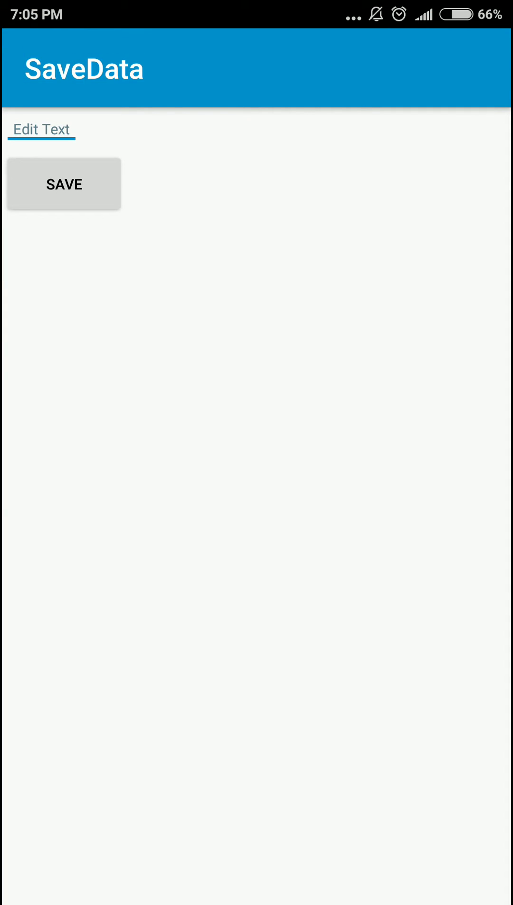
click(41, 129)
text(hsksjsgs)
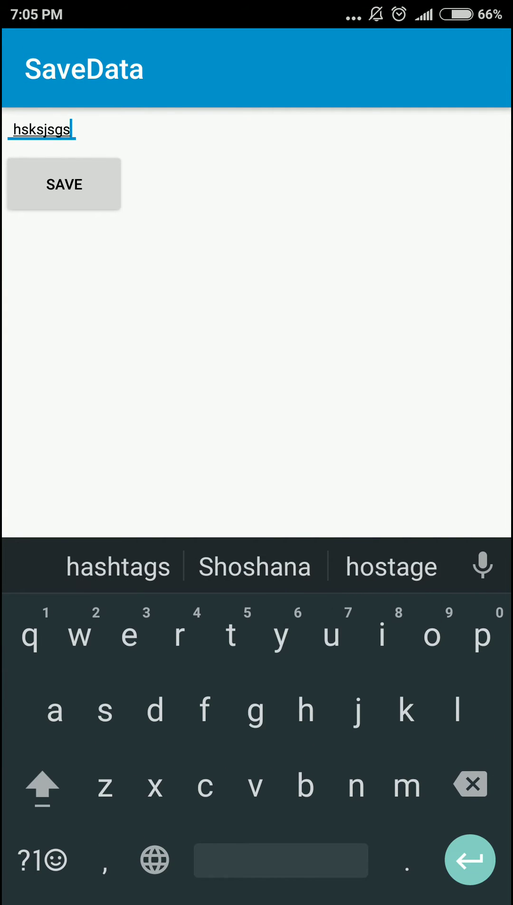
click(64, 184)
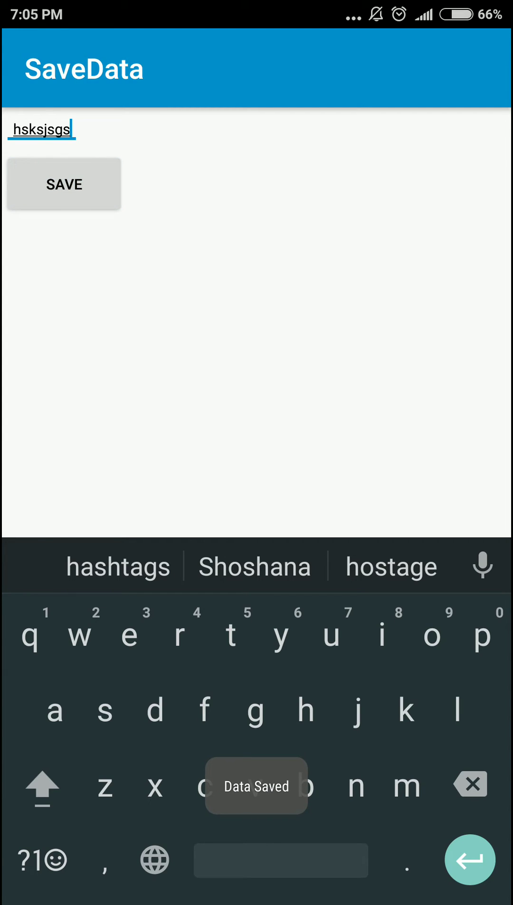
key(BackSpace)
key(BackSpace)
key(BackSpace)
key(BackSpace)
key(BackSpace)
key(BackSpace)
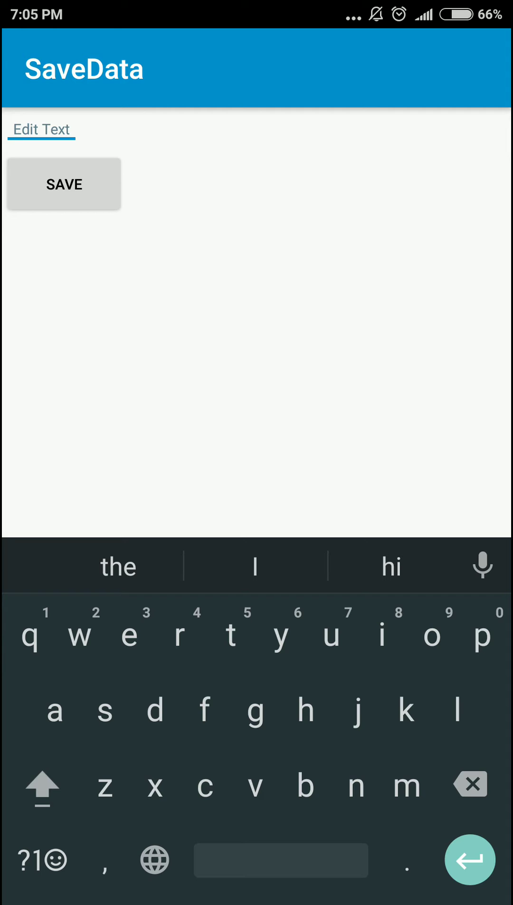
key(Escape)
- Exit the app and Sketchware, then dismiss the recent-app cards
key(Escape)
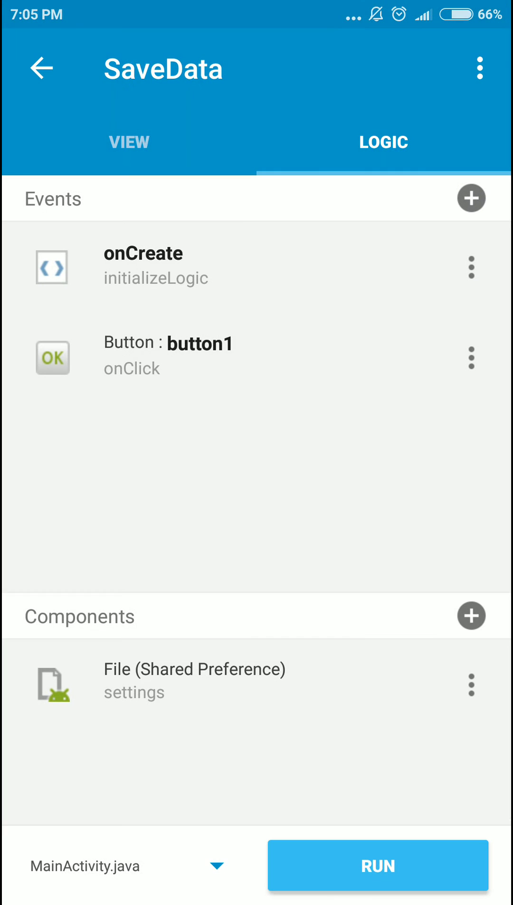
key(Escape)
click(392, 534)
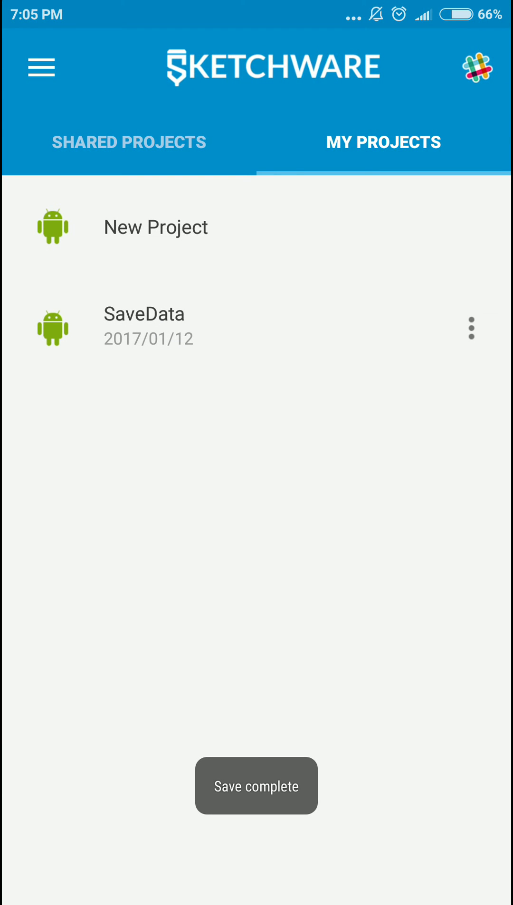
key(Escape)
key(super)
key(alt+Tab)
drag(256, 494, 256, 177)
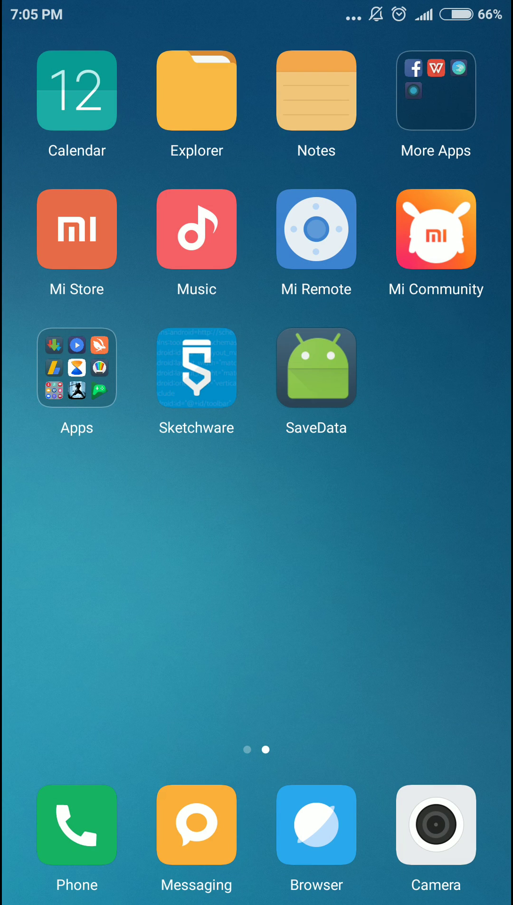
- Open SaveData, replace the restored text with hello, and save it
click(316, 367)
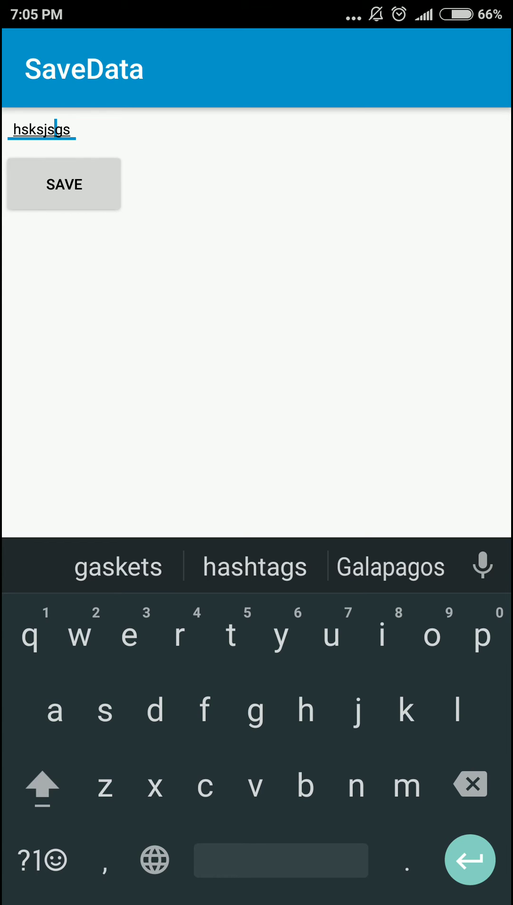
click(71, 129)
key(BackSpace)
key(BackSpace)
key(BackSpace)
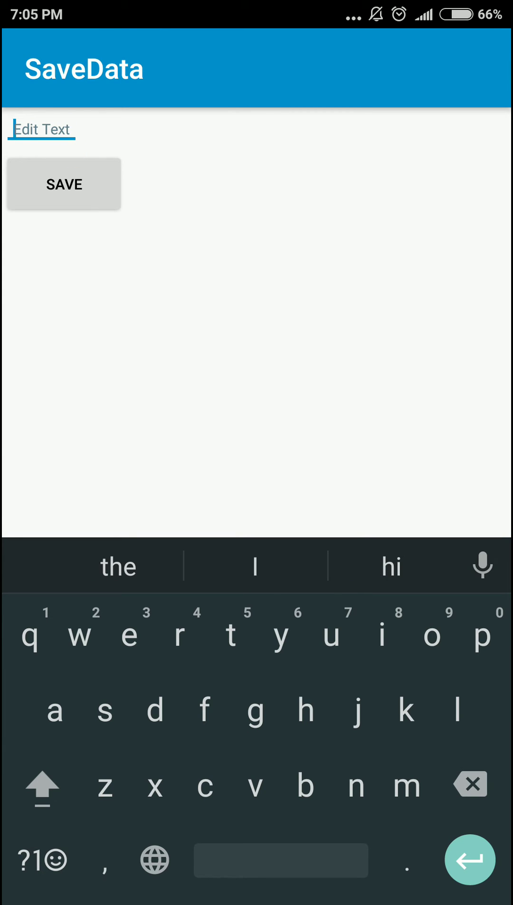
text(hello)
click(64, 184)
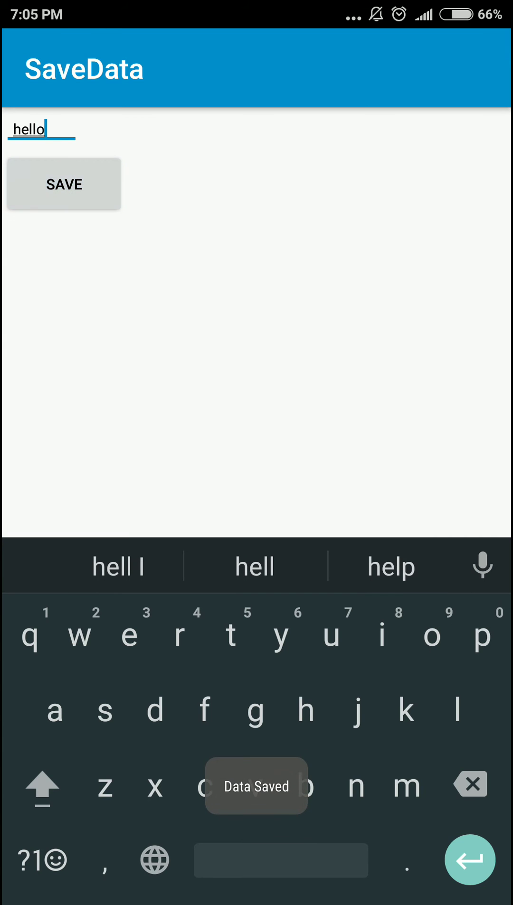
key(Escape)
- Close SaveData from Recents and relaunch it to confirm hello is restored
key(Home)
key(Menu)
drag(256, 495, 256, 141)
click(256, 807)
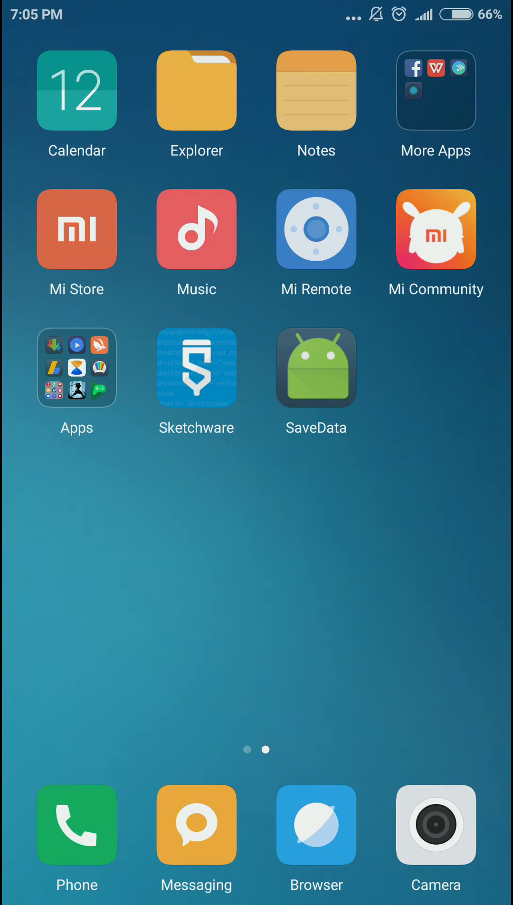
click(316, 367)
text(hello)
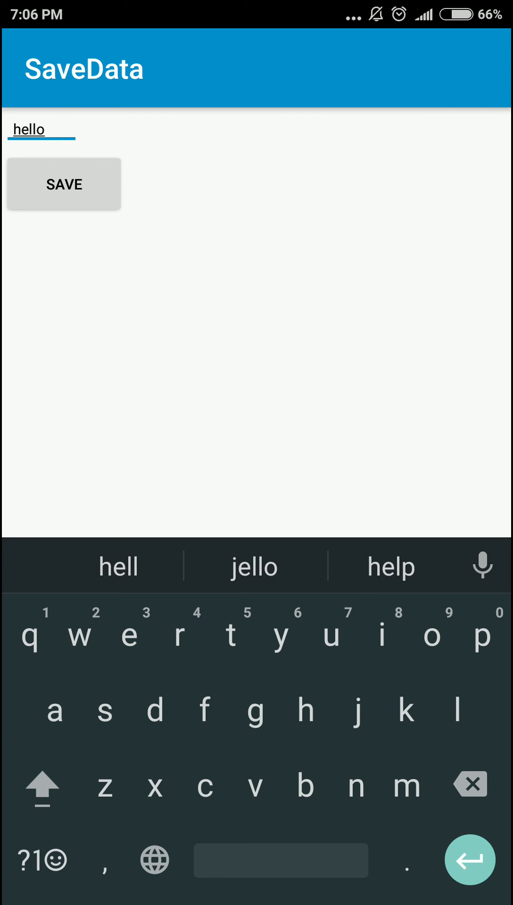
key(Escape)
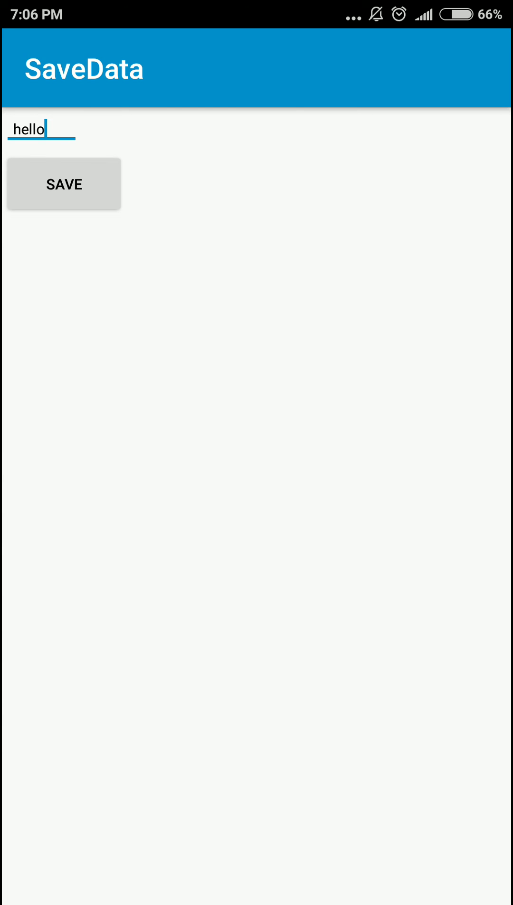